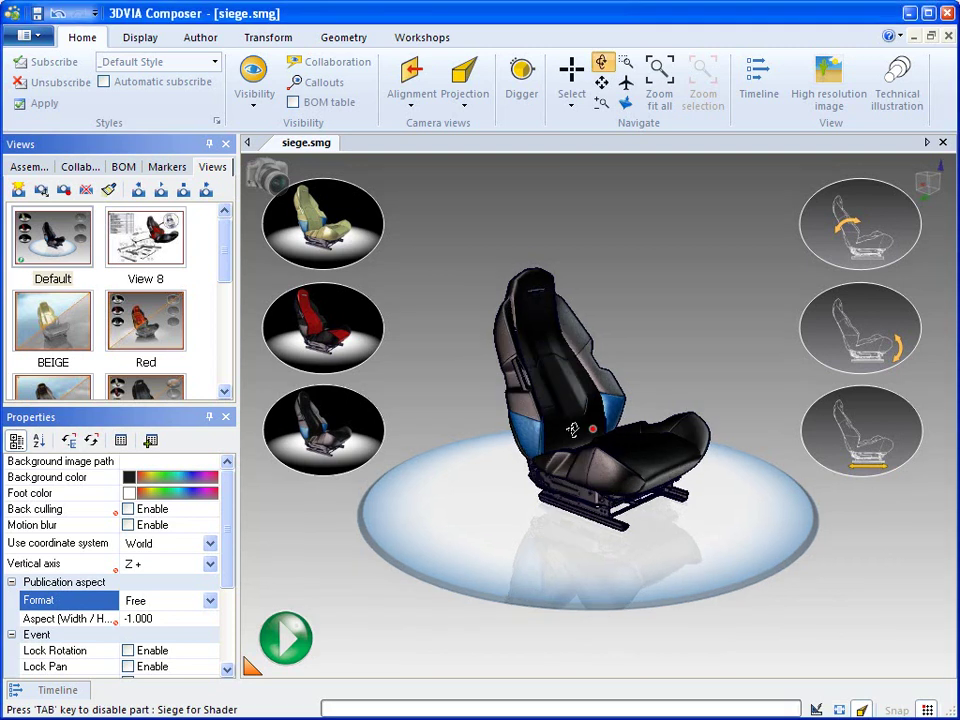
Preview the seat in red, beige and black, then play its slide and backrest recline animations.
mouse_move(560, 428)
left_mouse_down()
mouse_move(556, 418)
mouse_move(683, 388)
mouse_move(575, 402)
left_mouse_up()
scroll(556, 418, "up", 5)
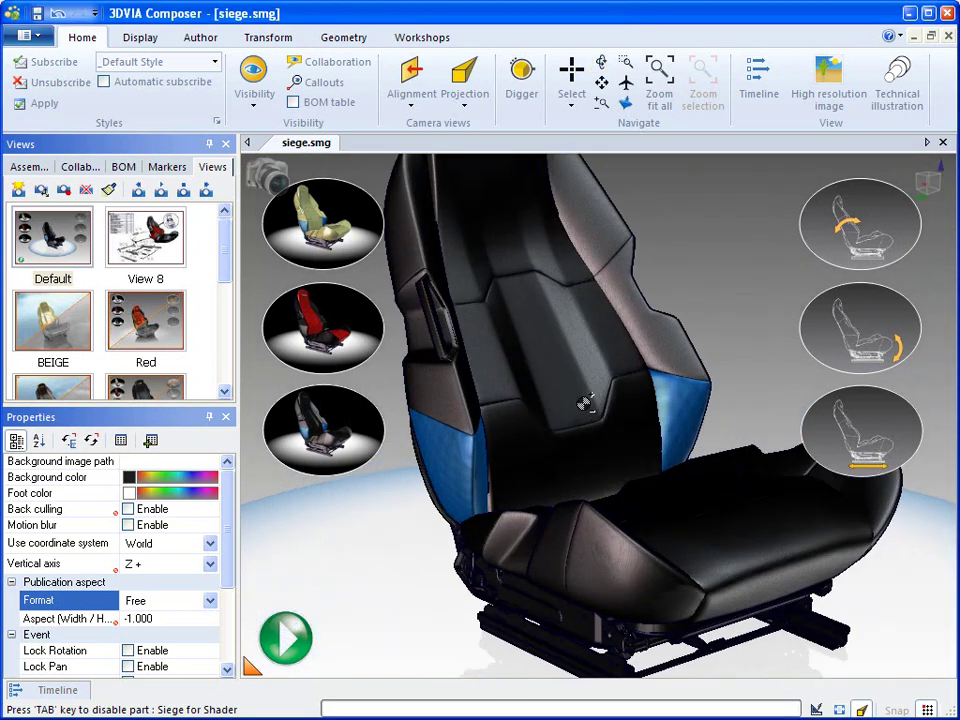
left_click(332, 335)
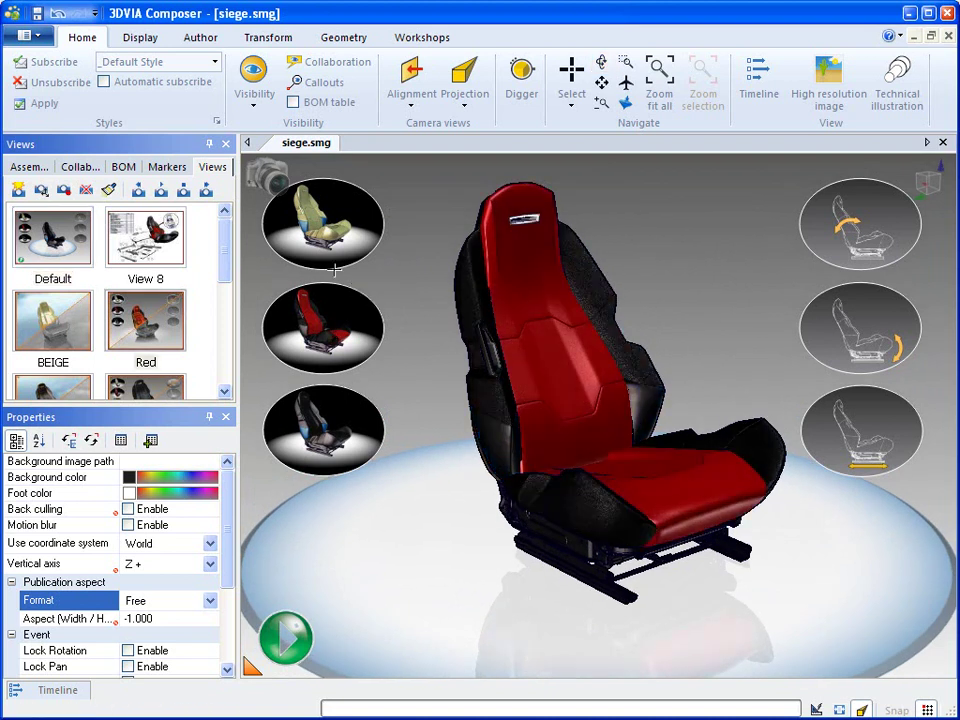
left_click(319, 229)
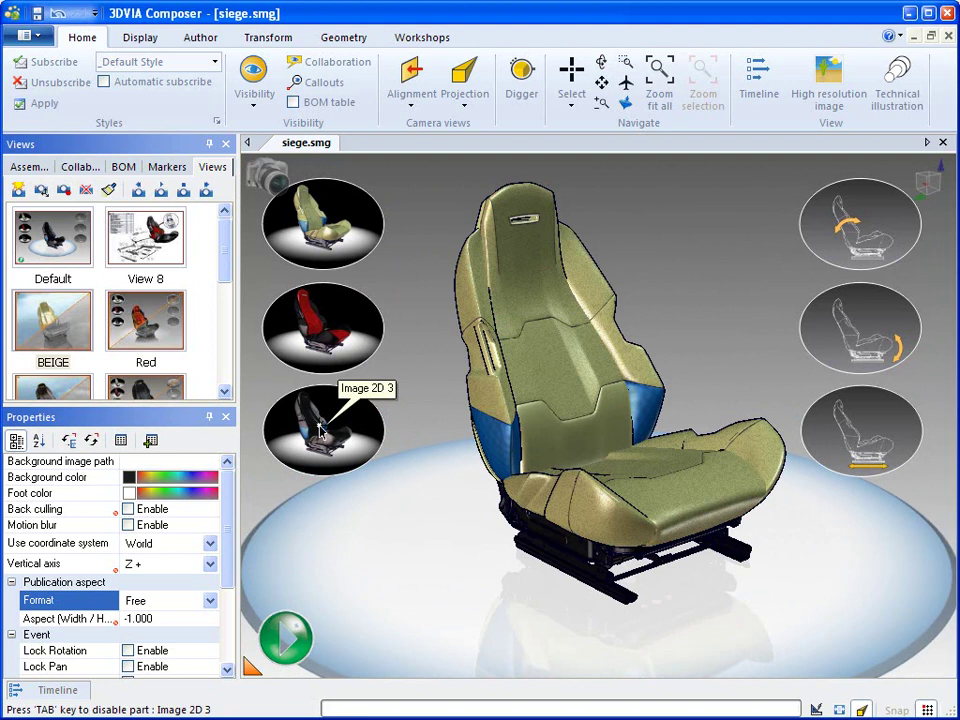
left_click(324, 398)
left_click(850, 342)
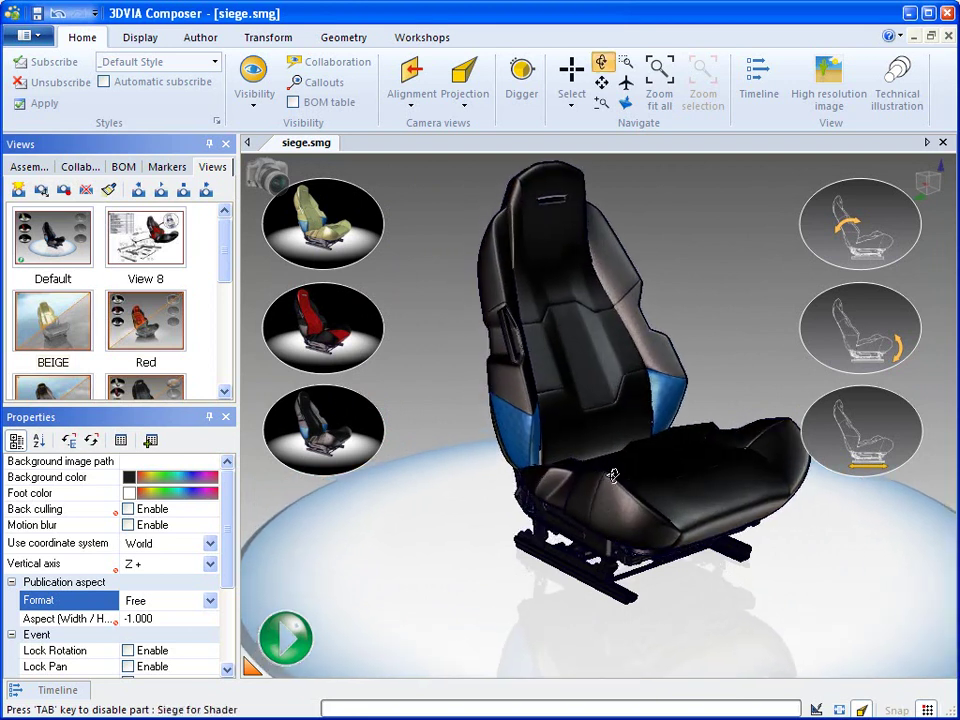
left_click(831, 236)
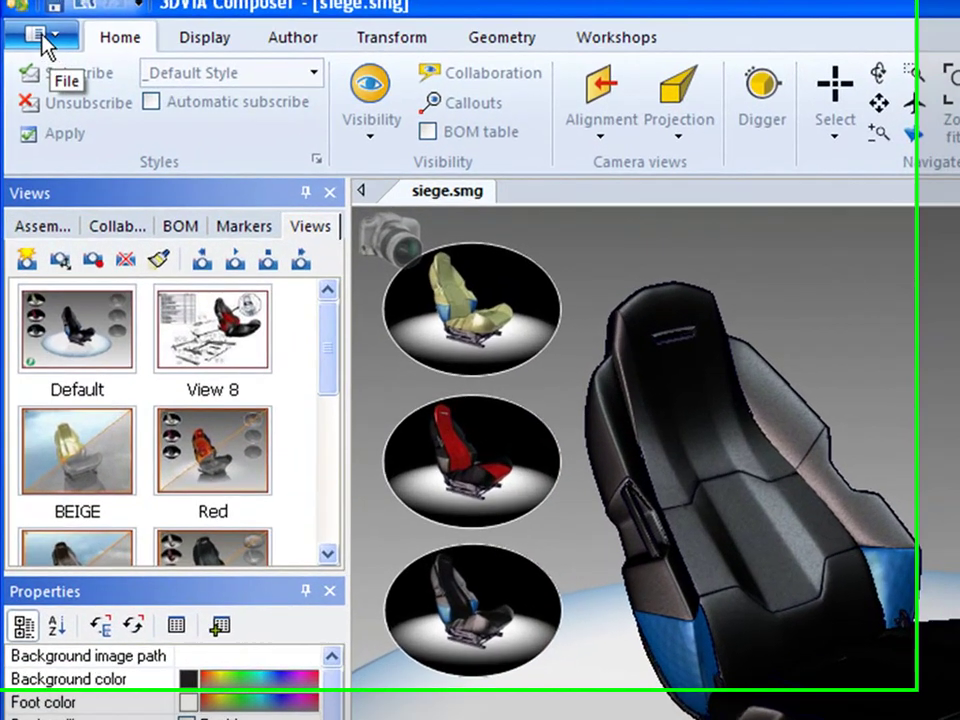
Publish siege.smg to 3DVIA.com as a 3DVIA Composer Experience instead of 3D model only.
left_click(28, 34)
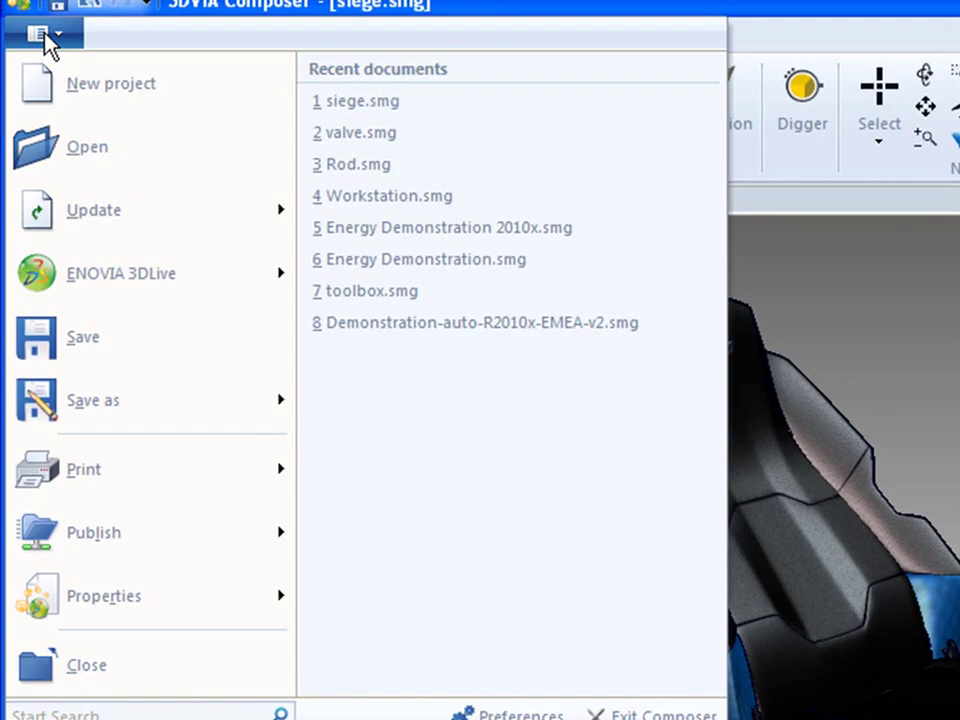
mouse_move(93, 532)
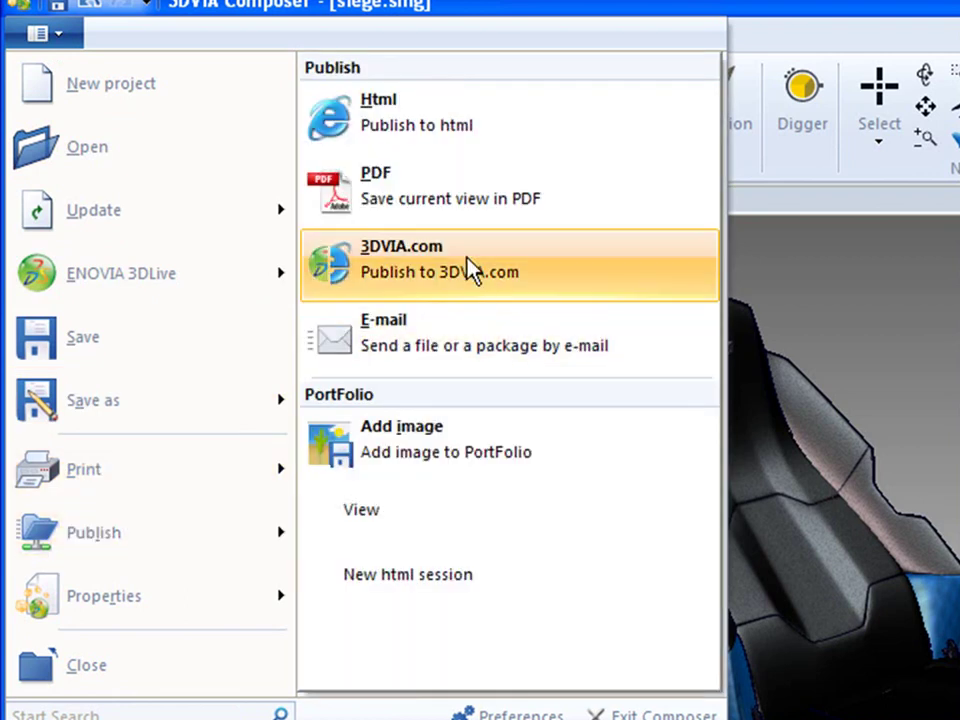
left_click(560, 272)
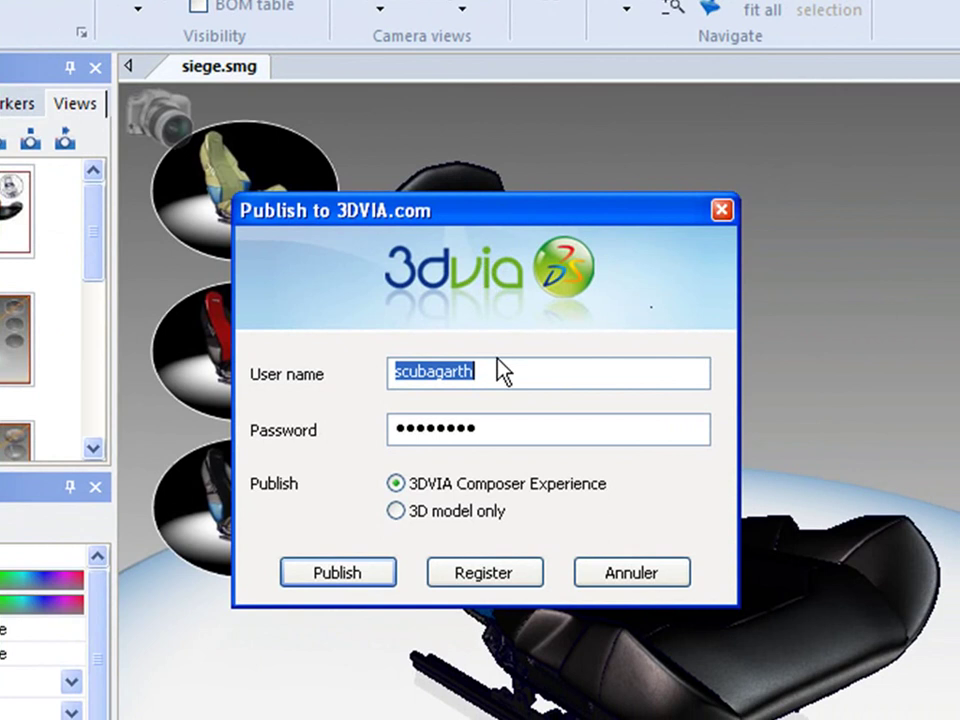
left_click(440, 518)
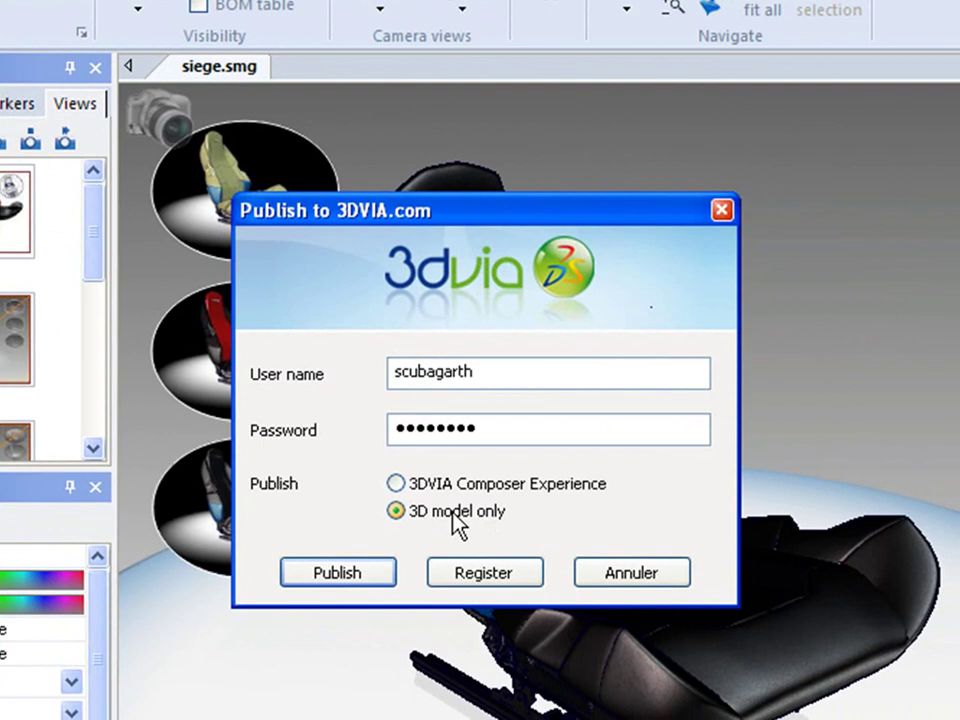
left_click(452, 494)
left_click(353, 575)
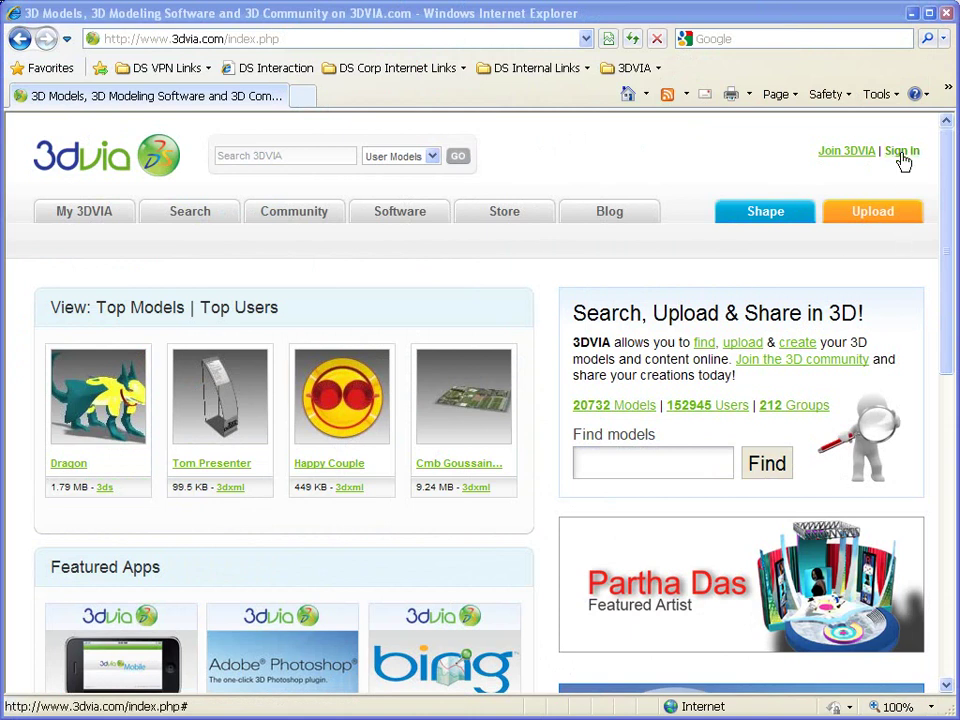
Sign in to 3DVIA.com and open the Siege model's page from the dashboard.
left_click(902, 151)
left_click(883, 153)
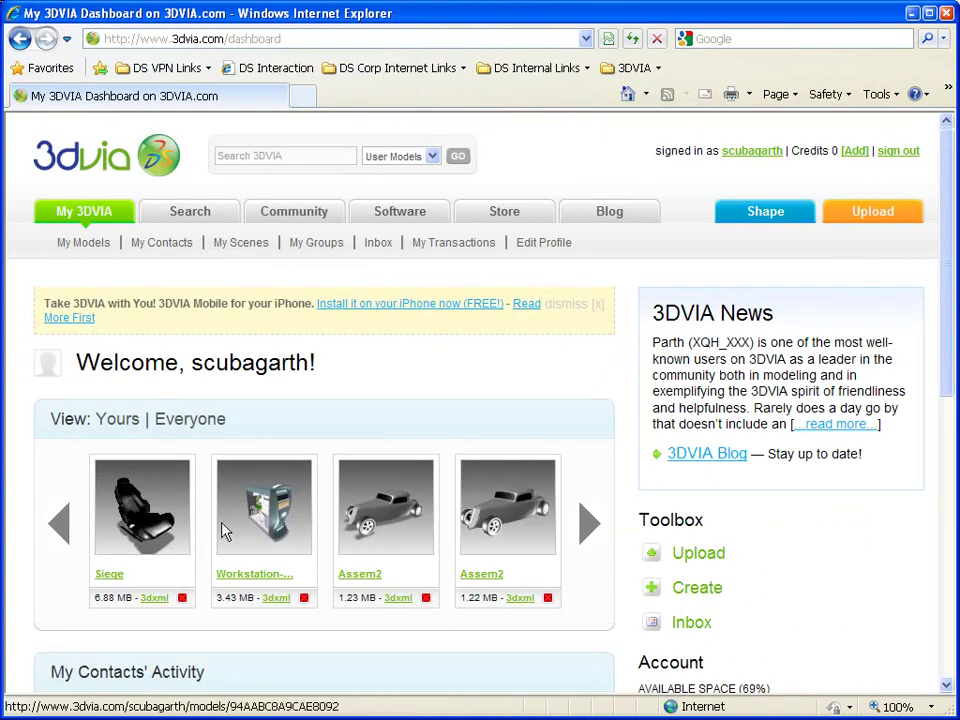
left_click(138, 513)
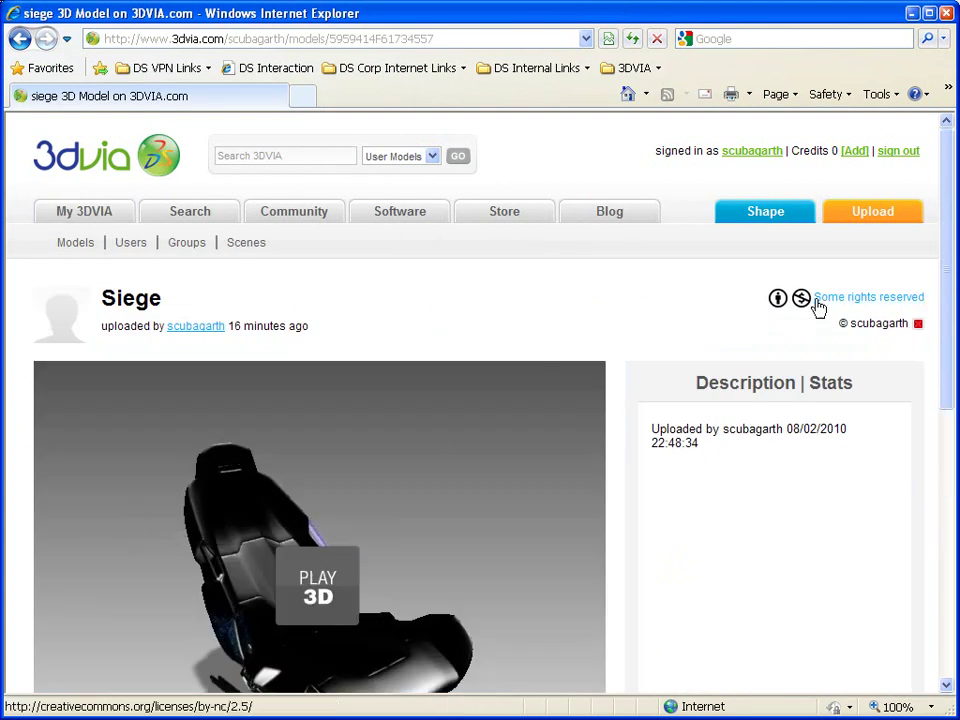
Load Siege in the 3D viewer and orbit it to side and front three-quarter views.
left_click_drag(940, 295, 828, 374)
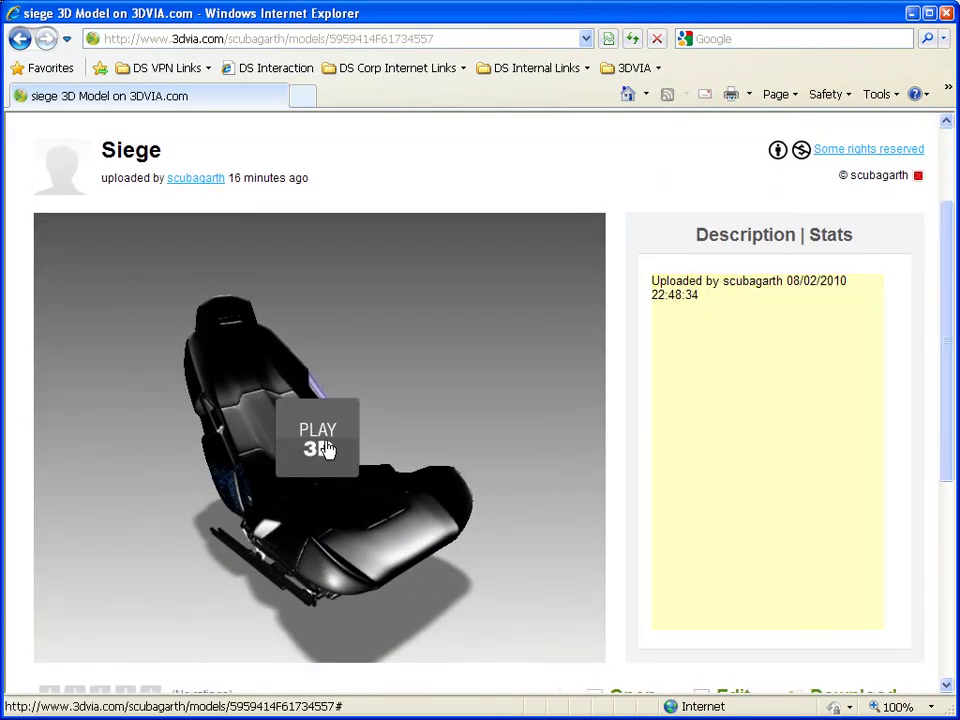
left_click(318, 445)
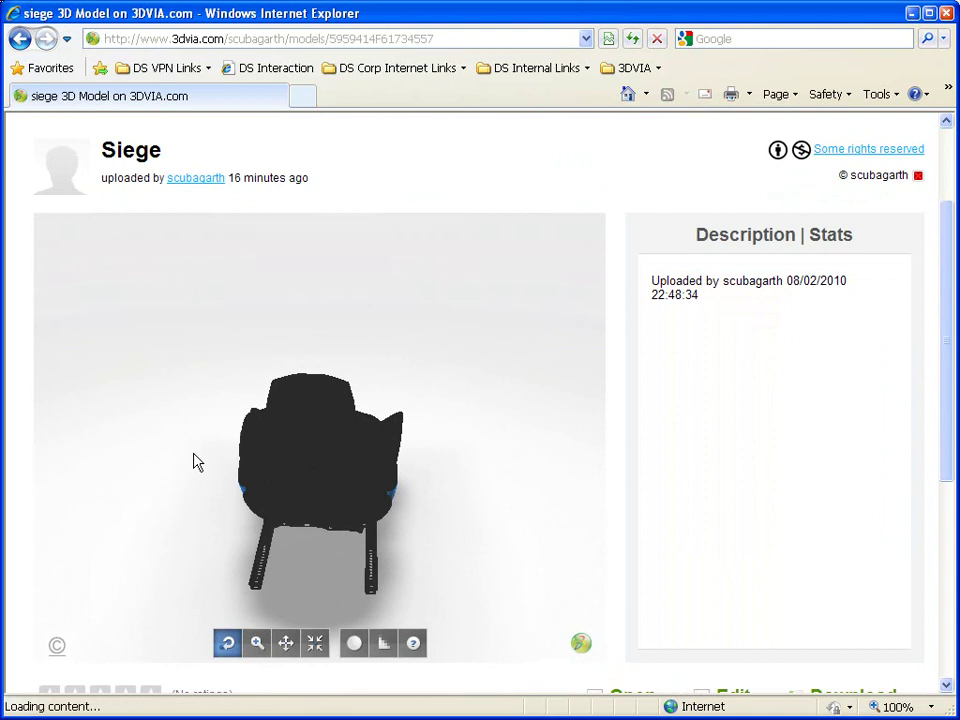
mouse_move(197, 462)
left_mouse_down()
mouse_move(369, 452)
mouse_move(231, 418)
mouse_move(291, 420)
mouse_move(246, 453)
left_mouse_up()
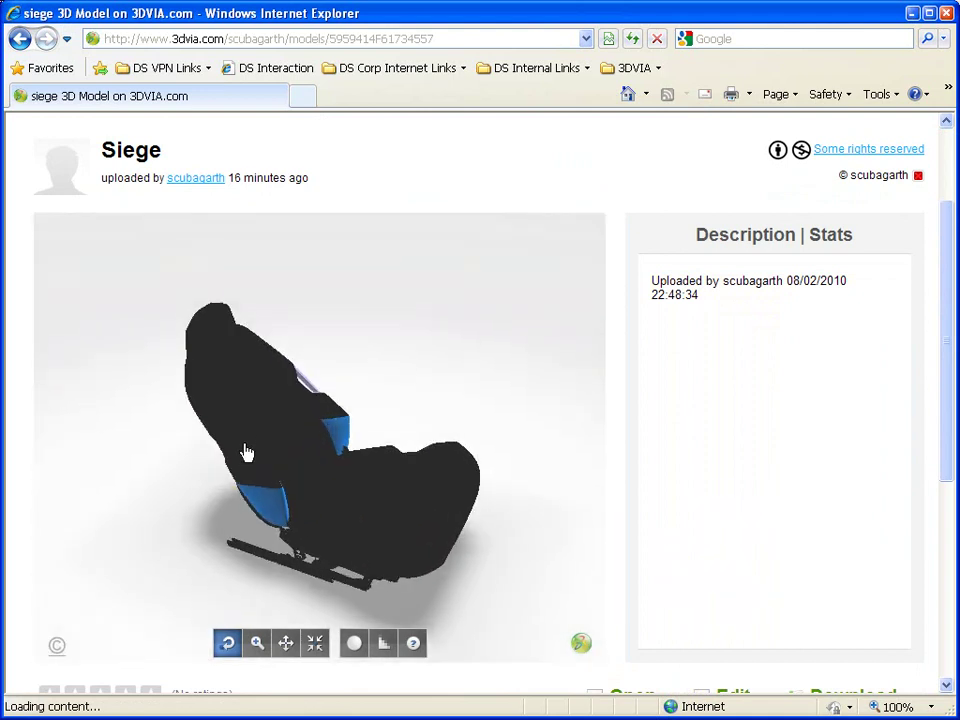
mouse_move(290, 502)
left_mouse_down()
mouse_move(251, 439)
mouse_move(356, 424)
mouse_move(184, 474)
mouse_move(289, 452)
mouse_move(257, 456)
mouse_move(268, 444)
left_mouse_up()
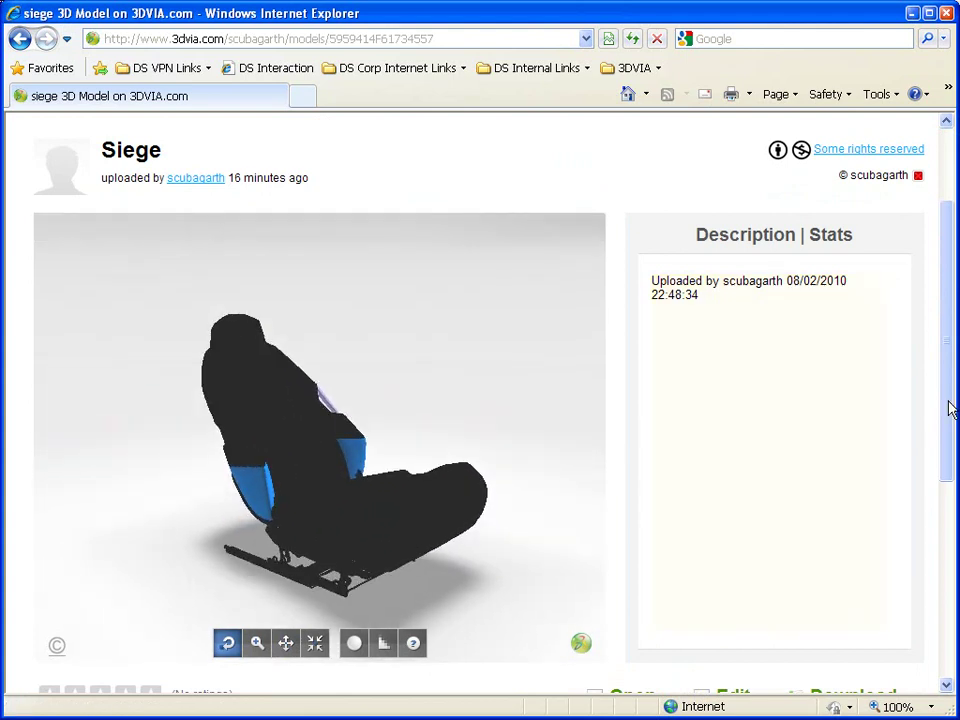
left_click_drag(950, 407, 943, 435)
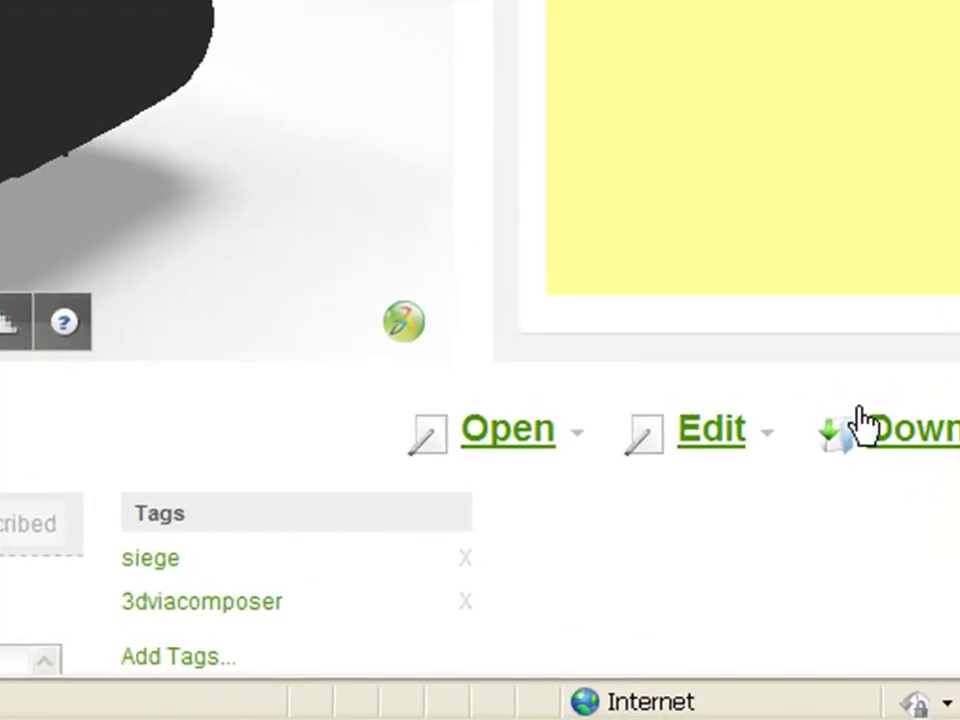
Open the Siege model in the Composer Player with the 3D view full screen.
left_click(590, 470)
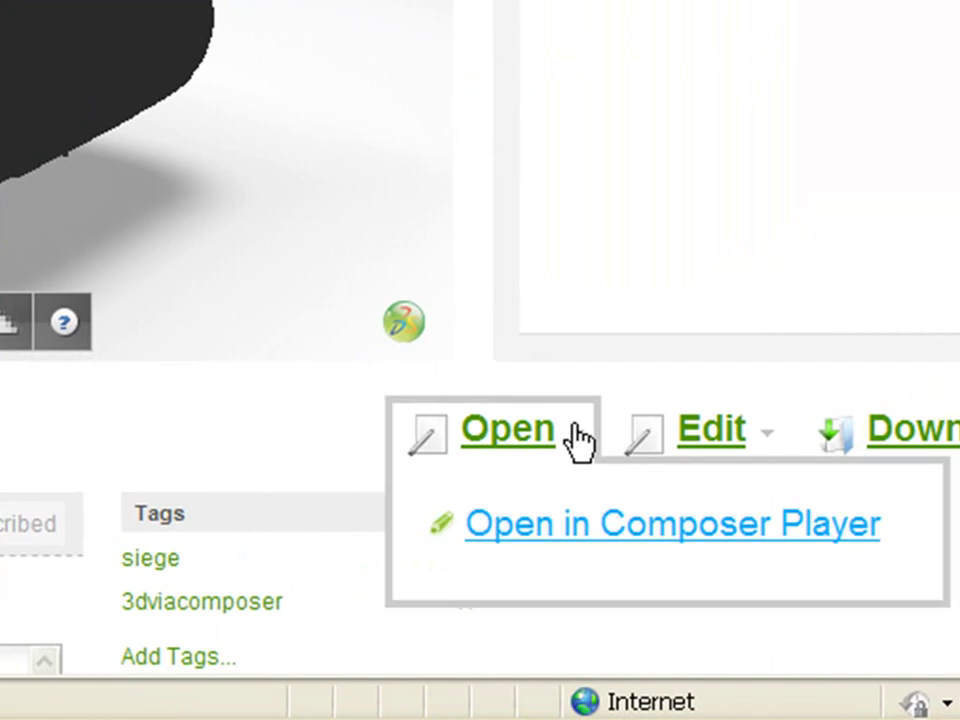
left_click(613, 548)
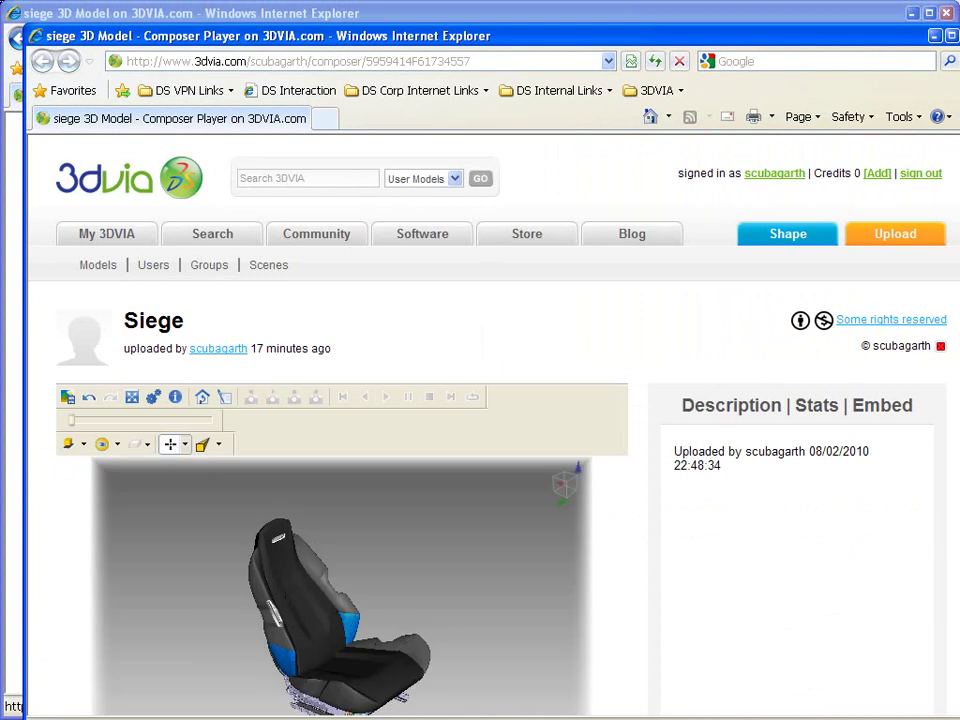
scroll(952, 392, "down", 3)
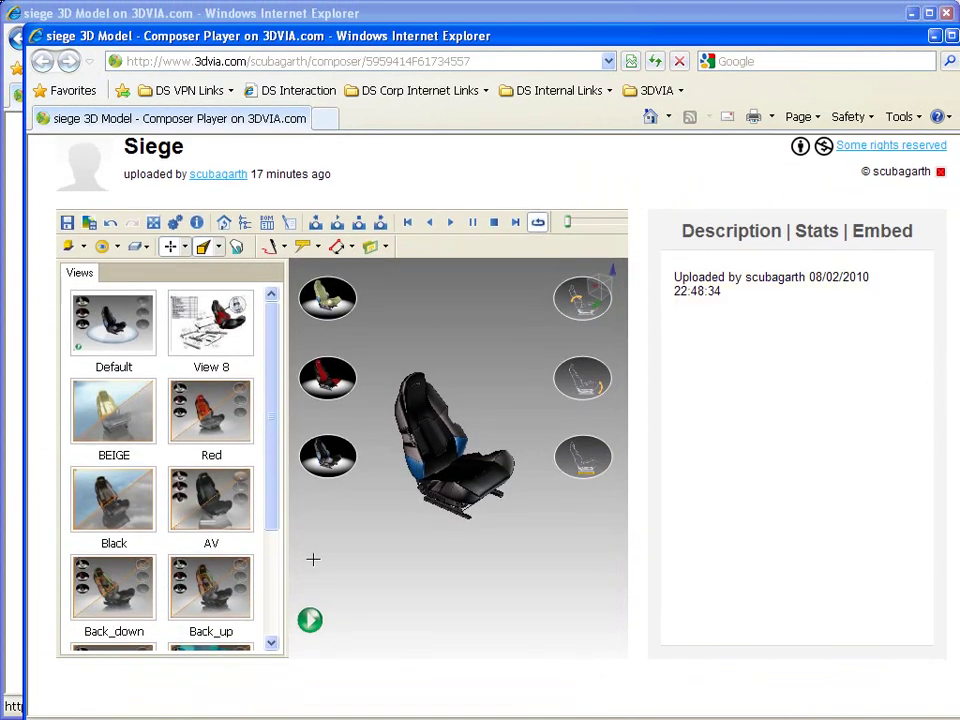
left_click(153, 223)
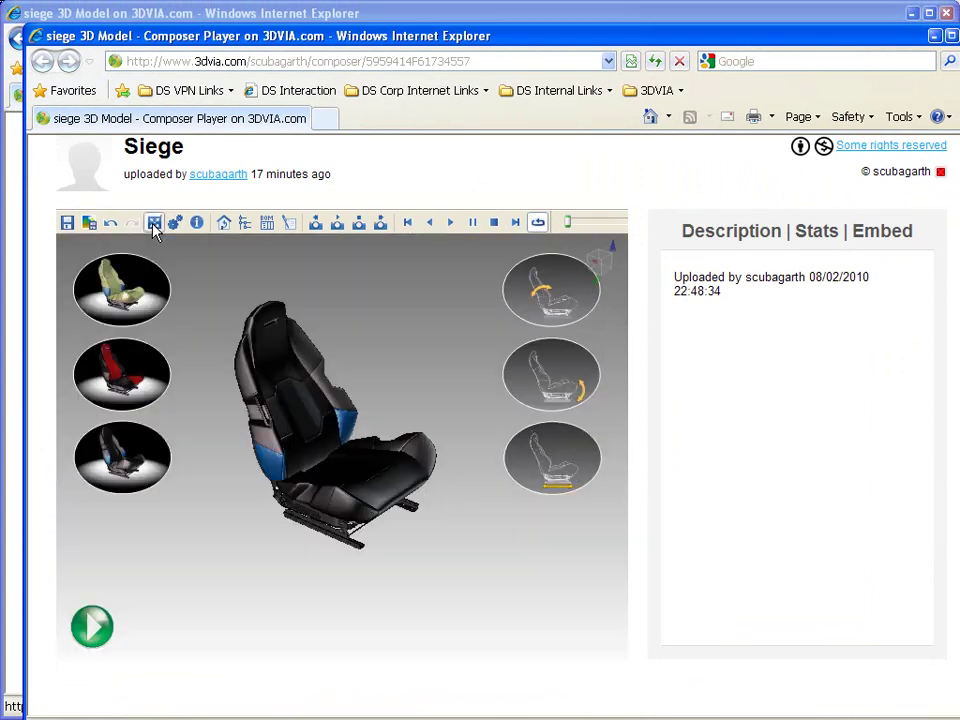
Switch through the beige, red and black variants and play the recline and slide animations.
left_click(319, 388)
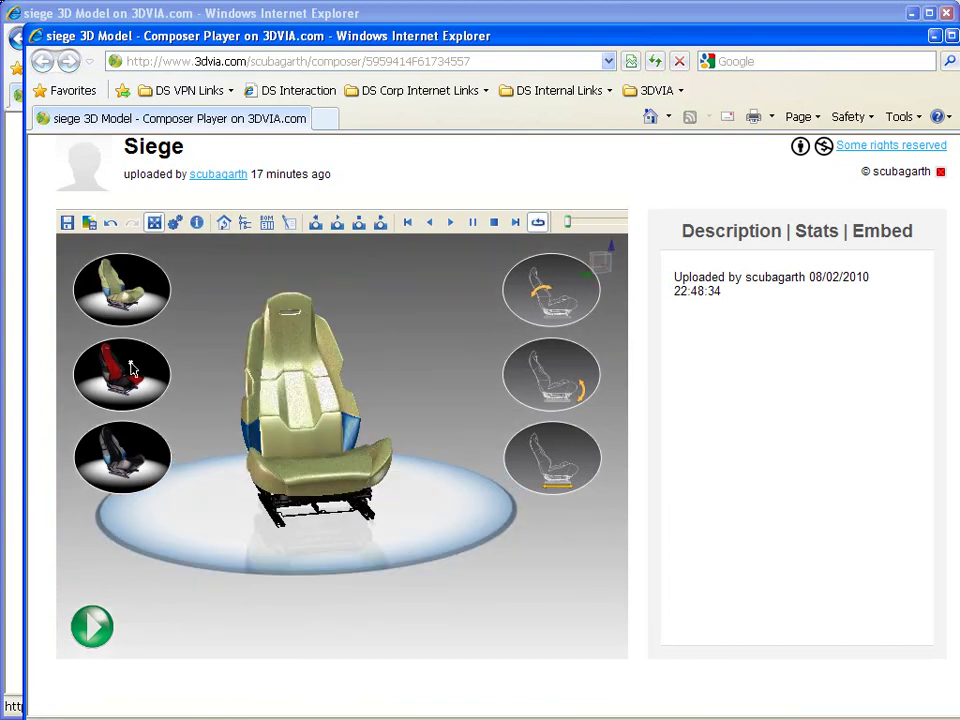
left_click(533, 390)
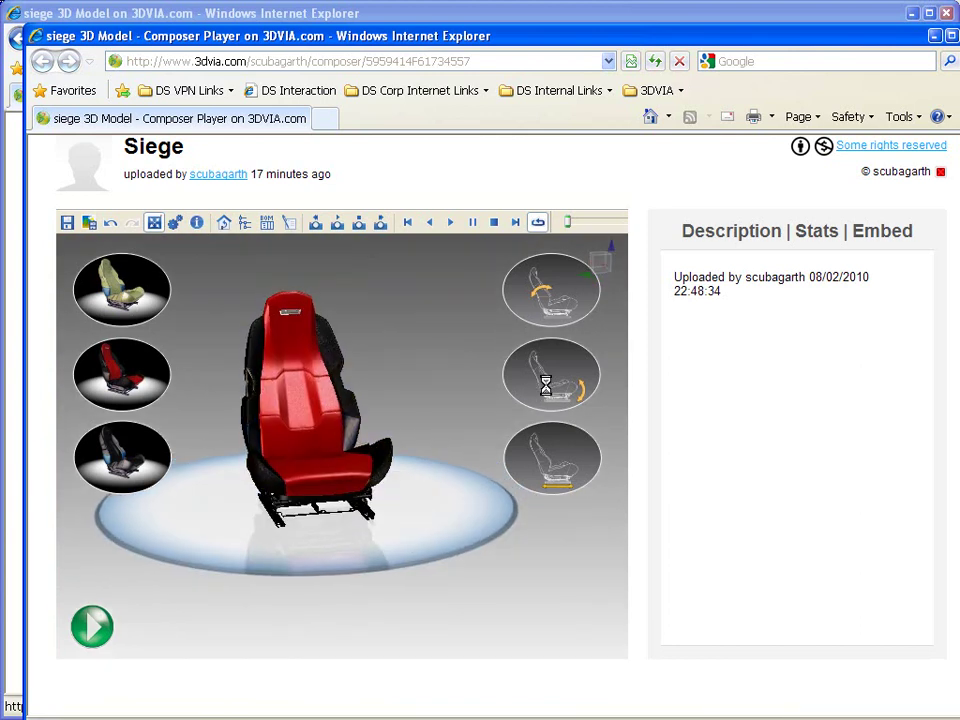
left_click(552, 300)
left_click(305, 422)
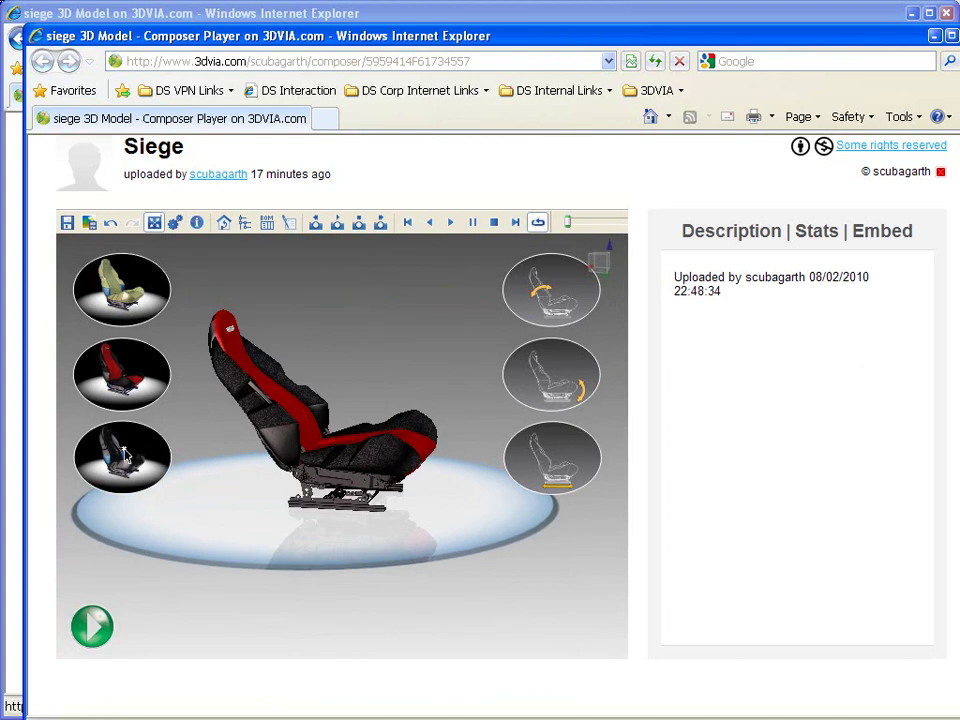
left_click(550, 450)
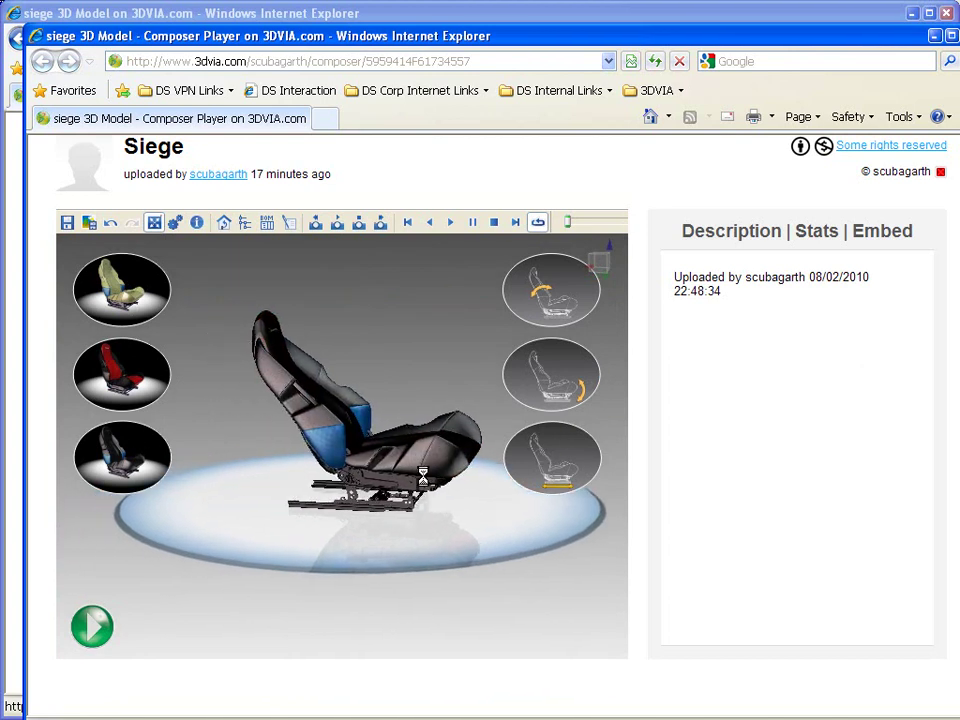
left_click(537, 303)
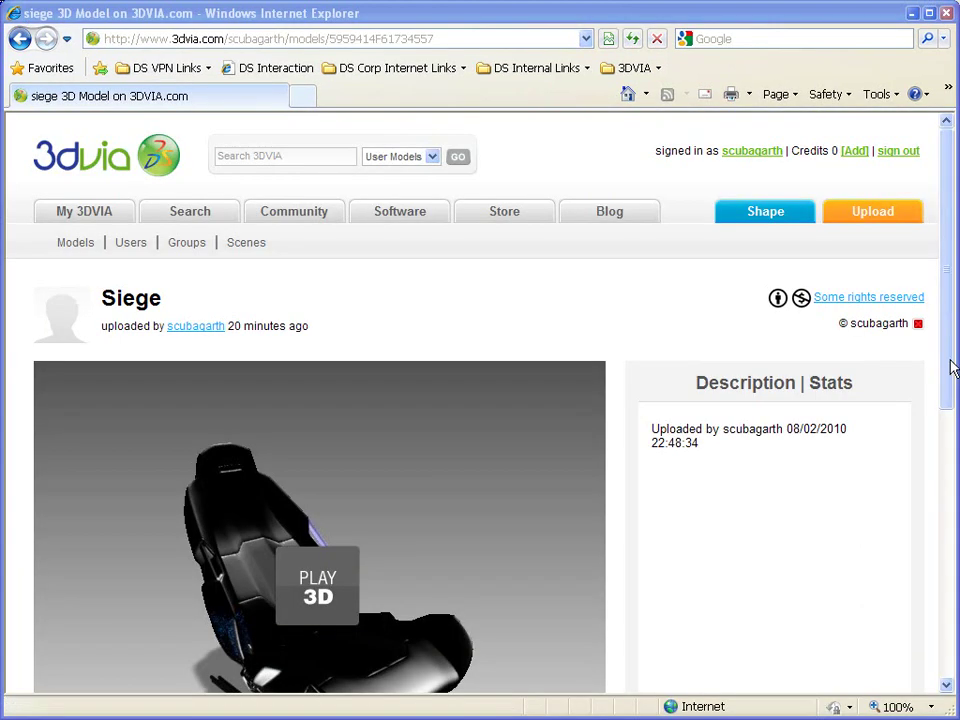
Display Siege's Stats and highlight its 472737 triangle count.
left_click_drag(951, 368, 946, 444)
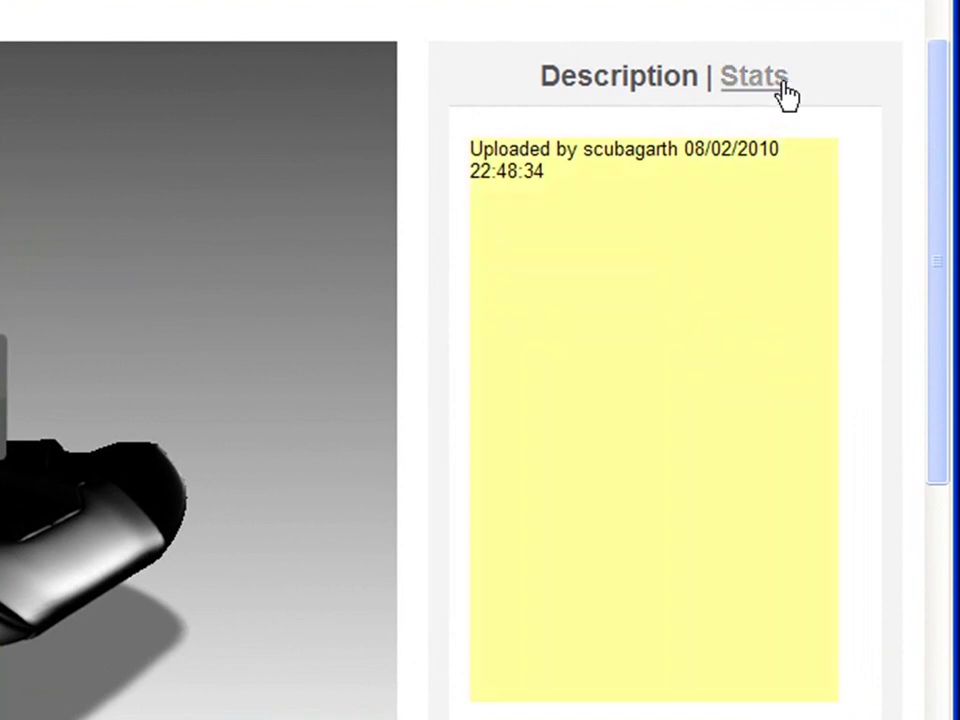
left_click(762, 82)
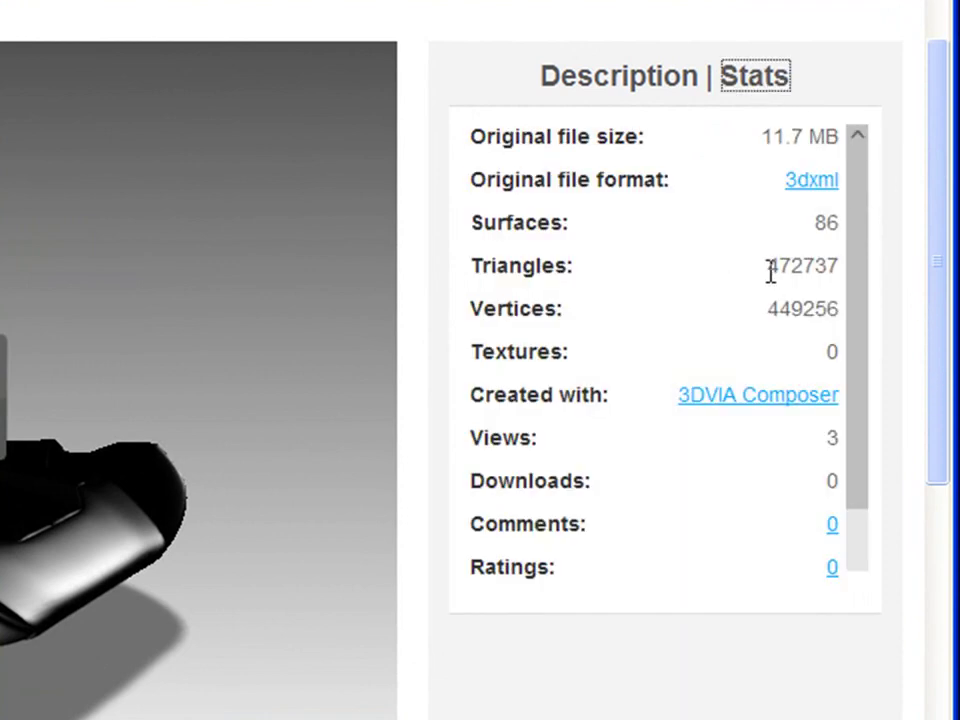
left_click_drag(767, 268, 836, 270)
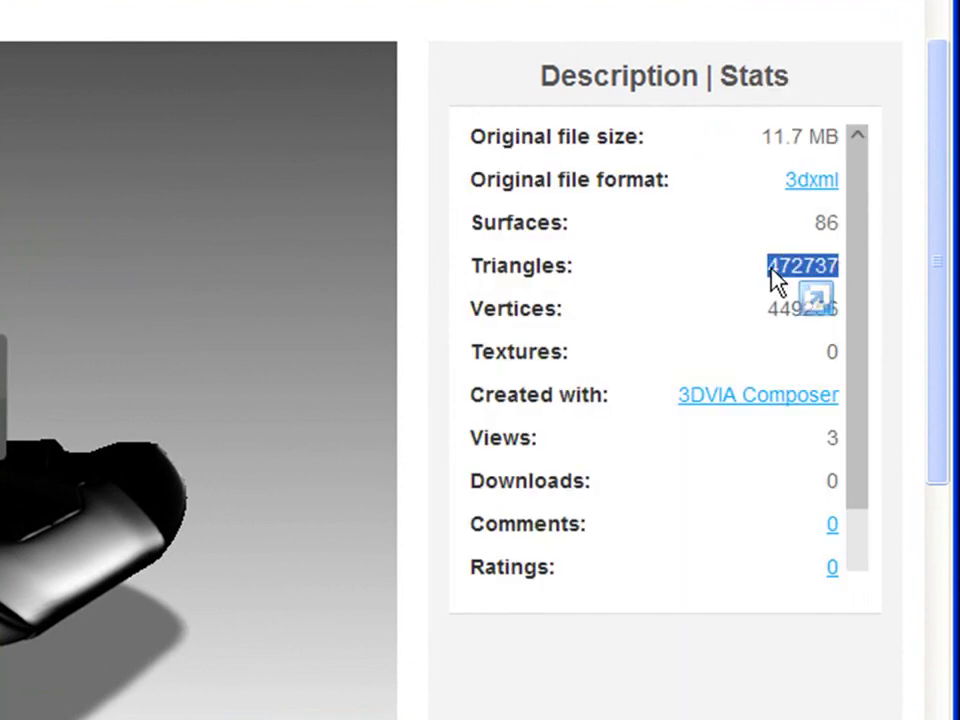